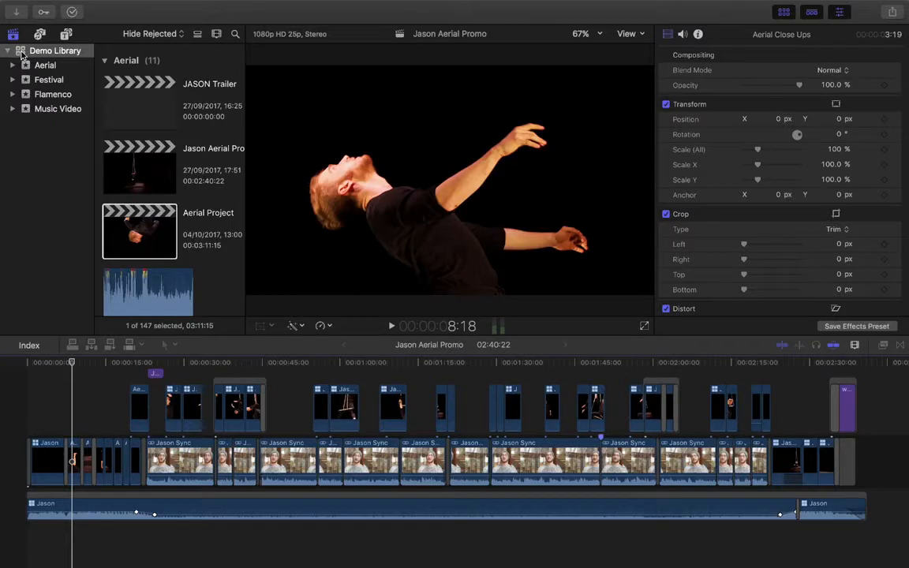
Step: Review the contents of Demo Library and its Aerial event, looking through all the library's clips
click(49, 50)
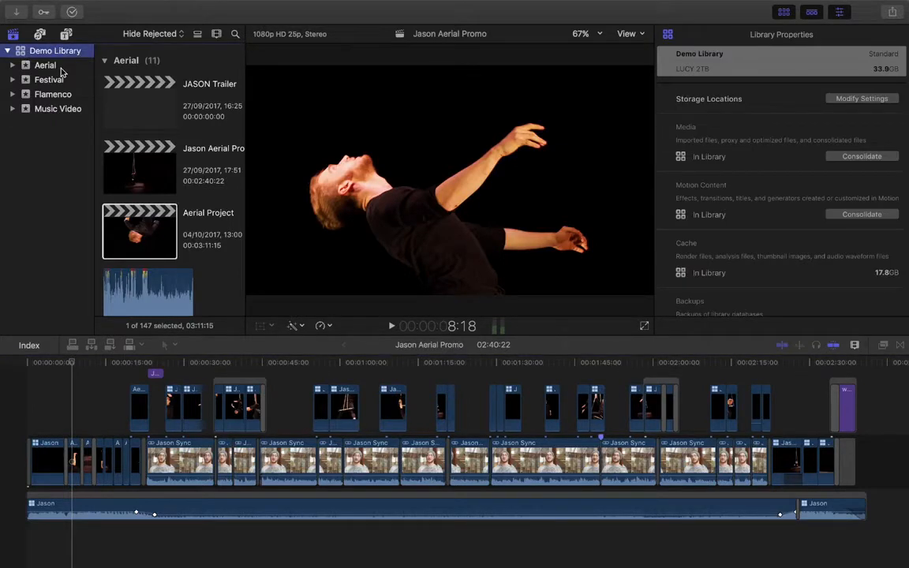
click(41, 65)
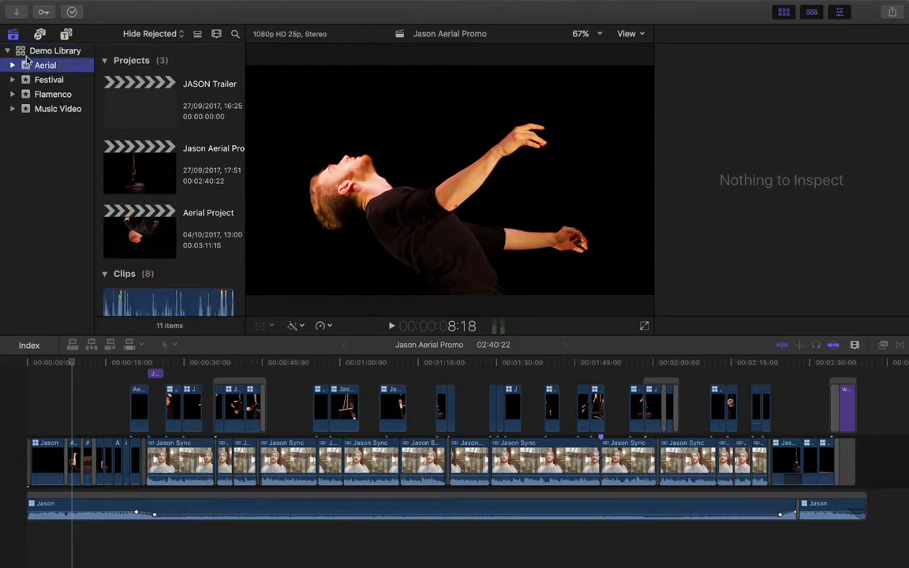
click(25, 52)
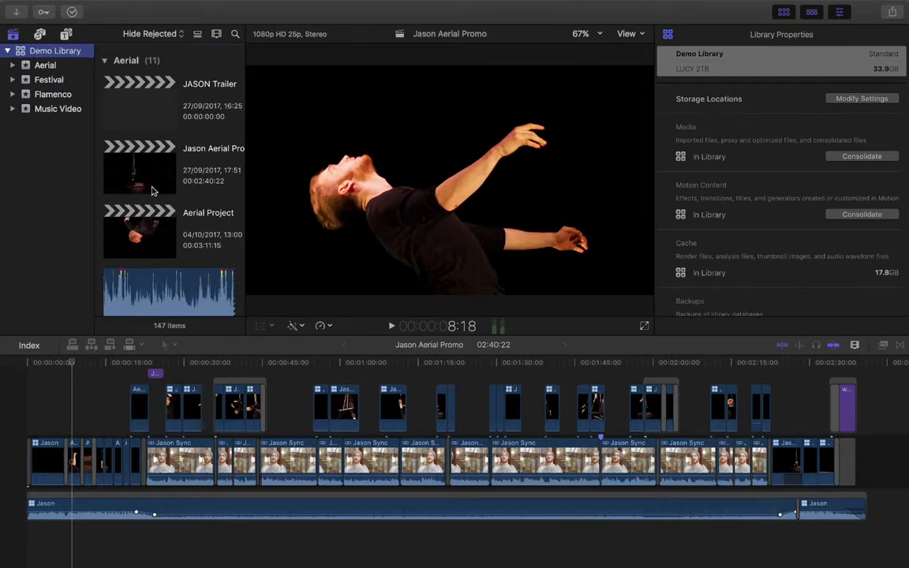
scroll(150, 222, down, 2)
scroll(150, 222, down, 15)
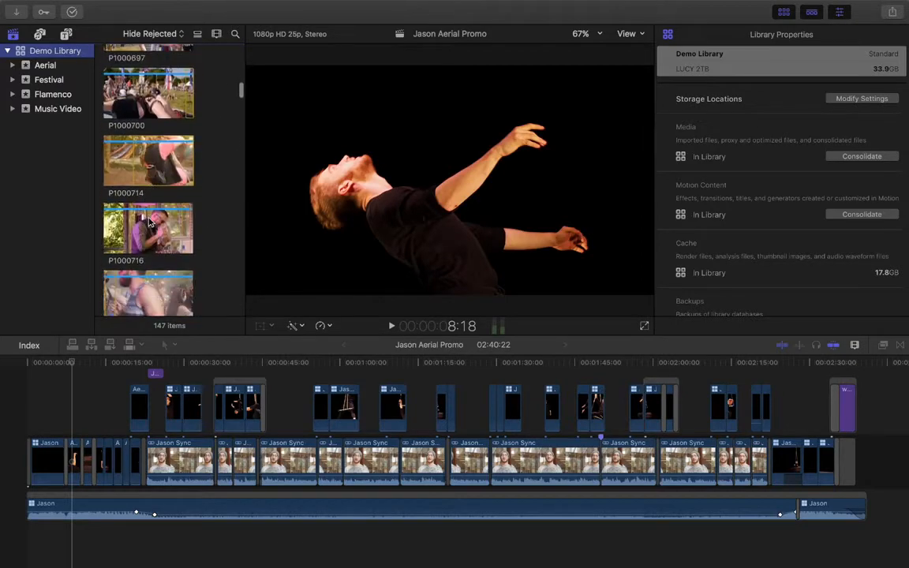
scroll(150, 222, down, 20)
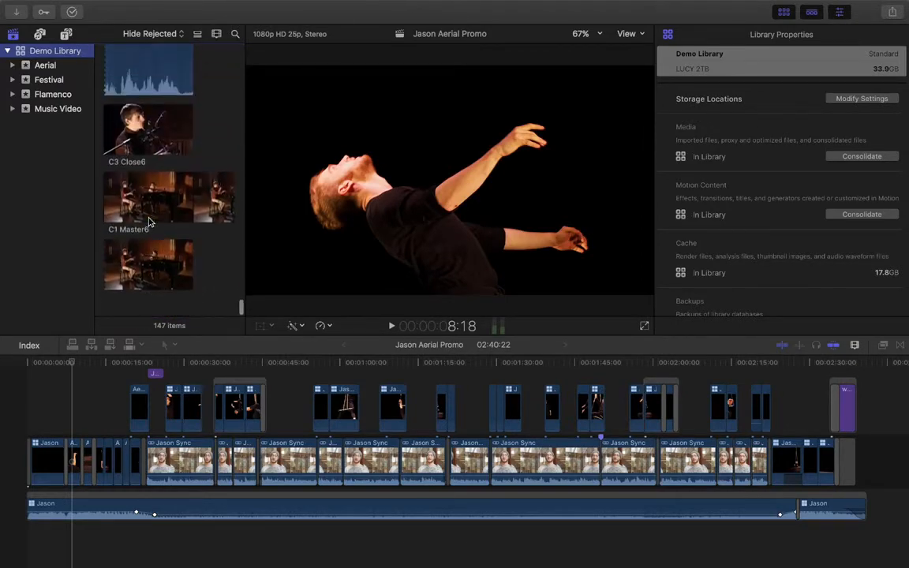
scroll(141, 235, up, 20)
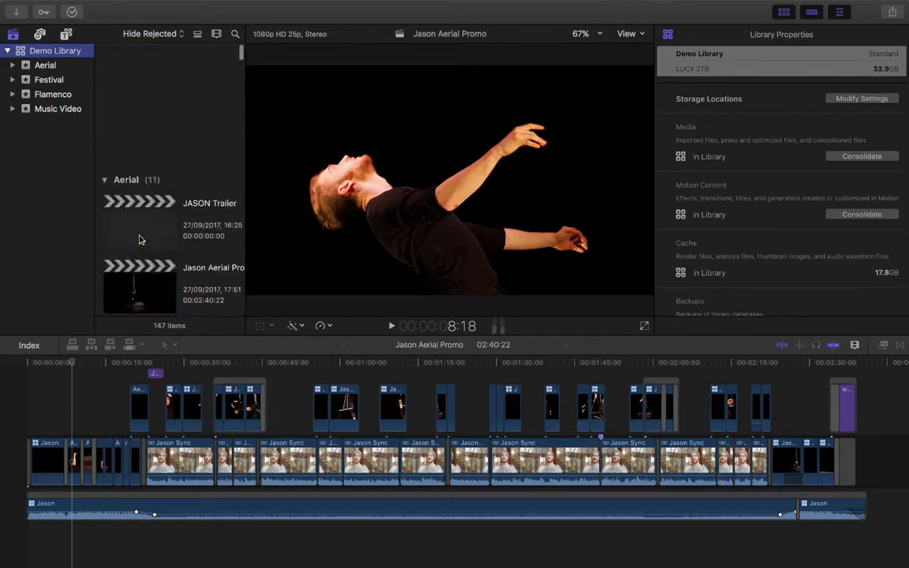
Step: Open the three projects of the Aerial event in turn, ending on the trailer project
double_click(131, 79)
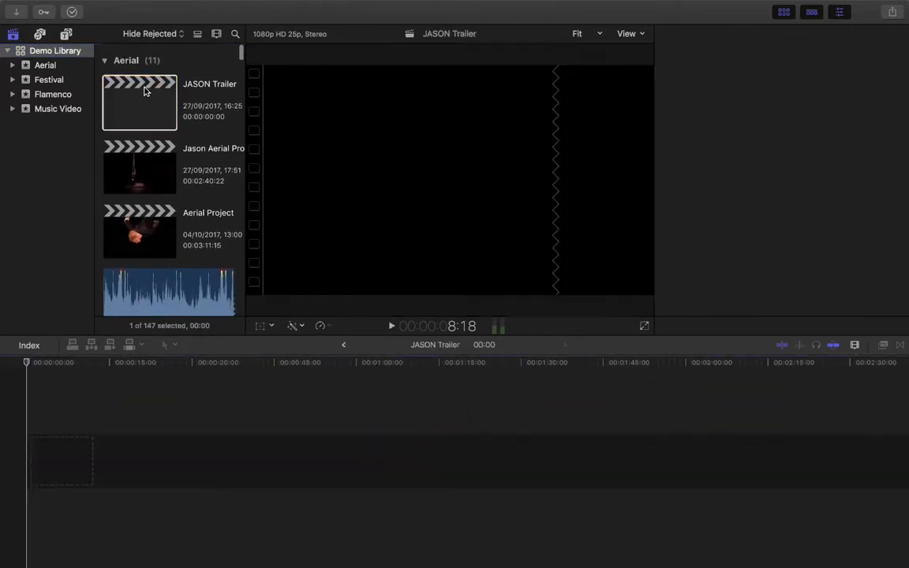
double_click(148, 169)
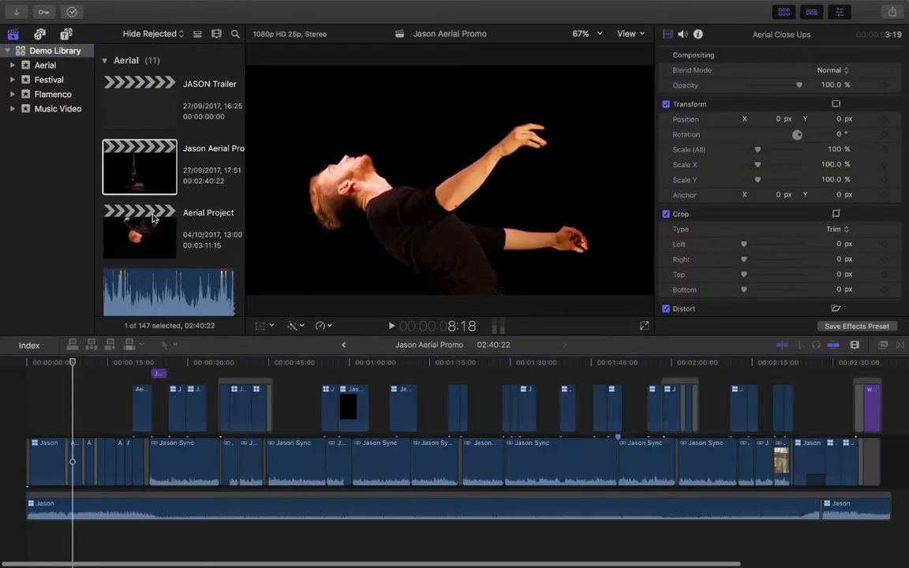
double_click(156, 228)
double_click(140, 83)
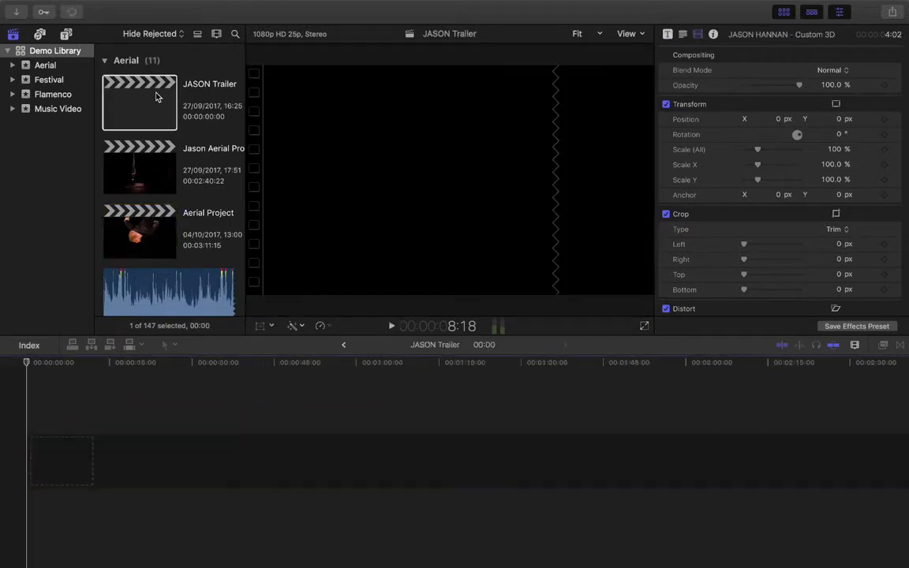
click(55, 53)
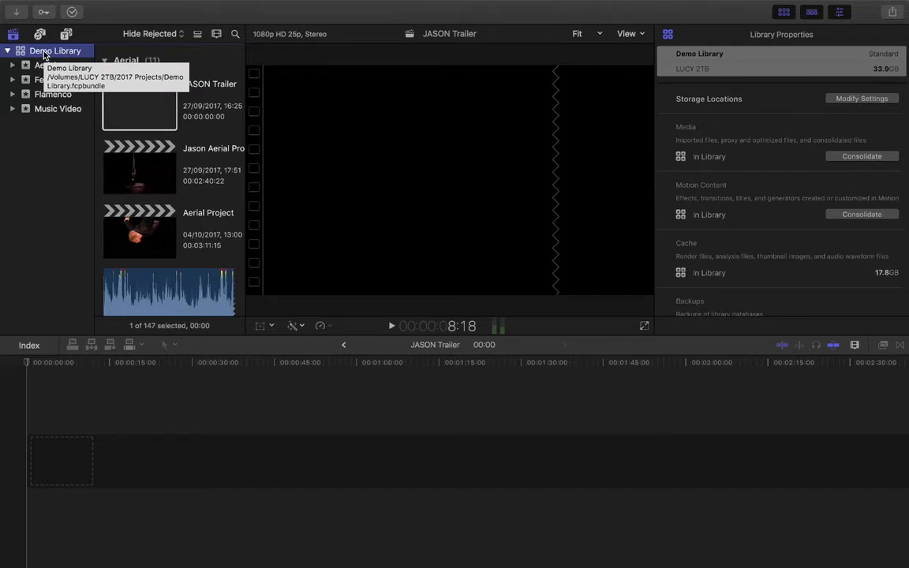
click(47, 50)
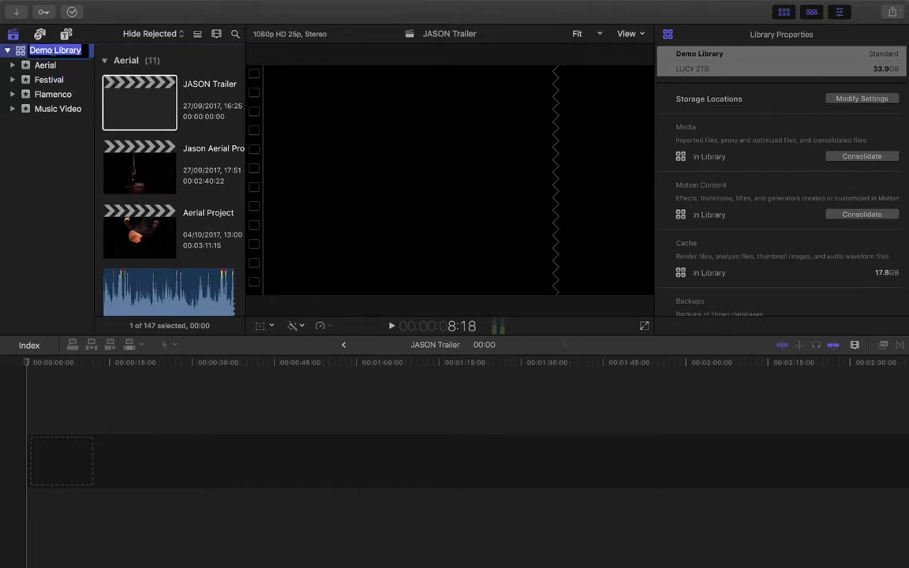
click(44, 66)
click(37, 52)
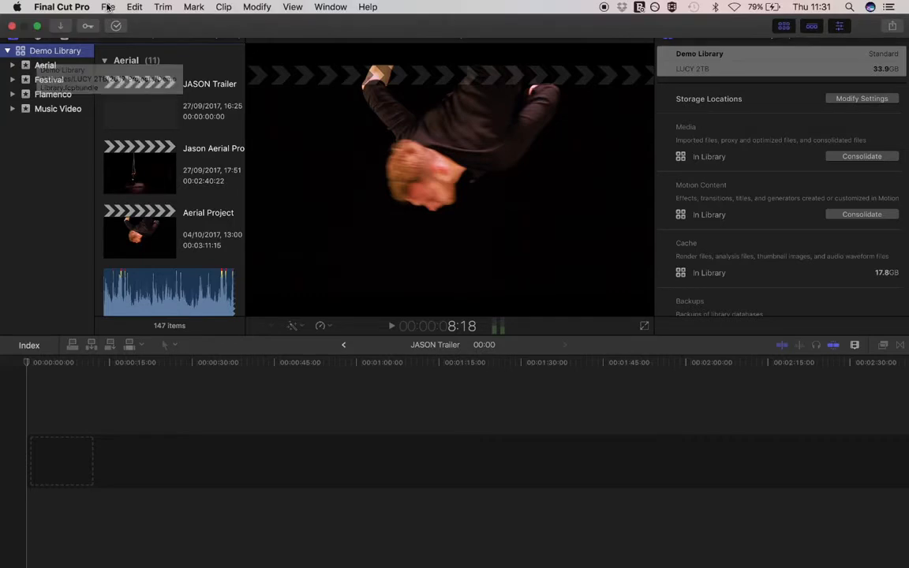
Step: Open the recent library 2017 Autumn Projects alongside Demo Library
click(108, 7)
mouse_move(113, 23)
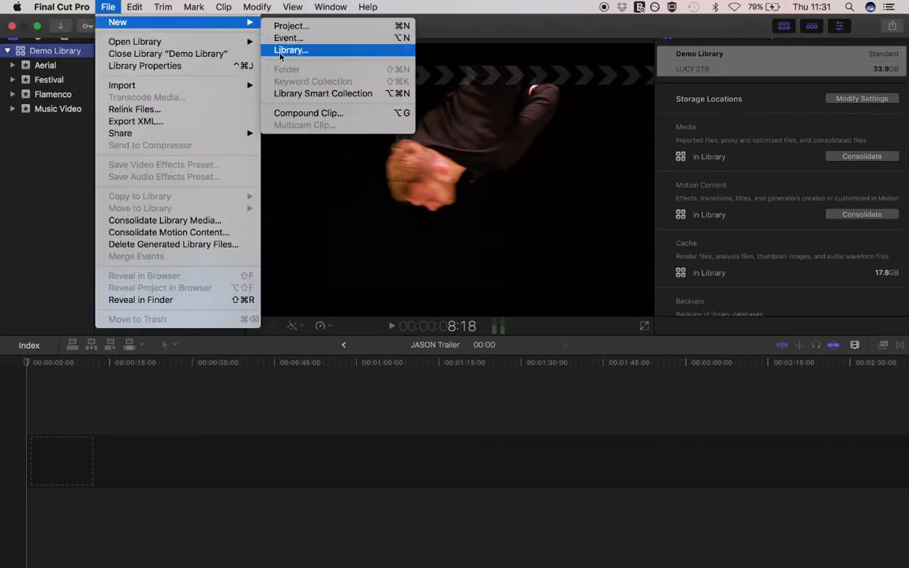
mouse_move(197, 40)
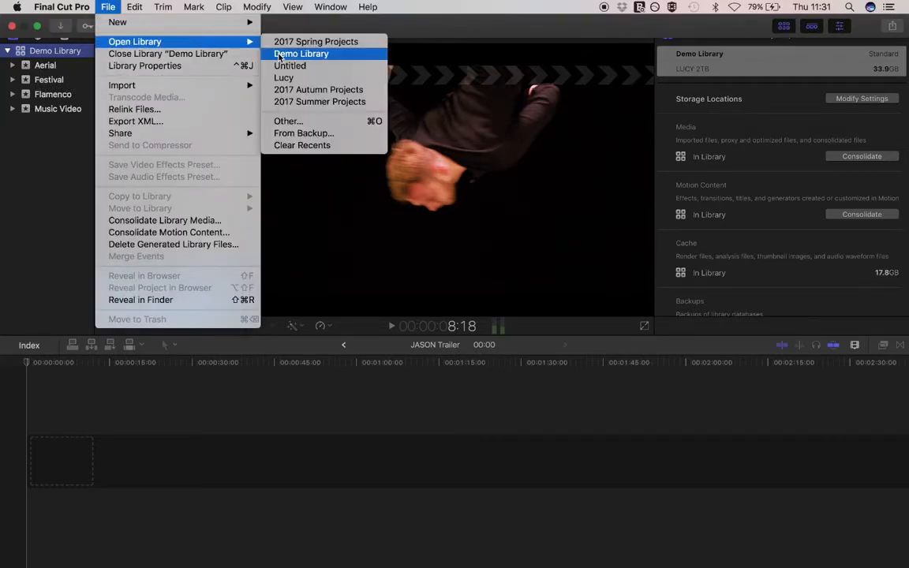
click(305, 90)
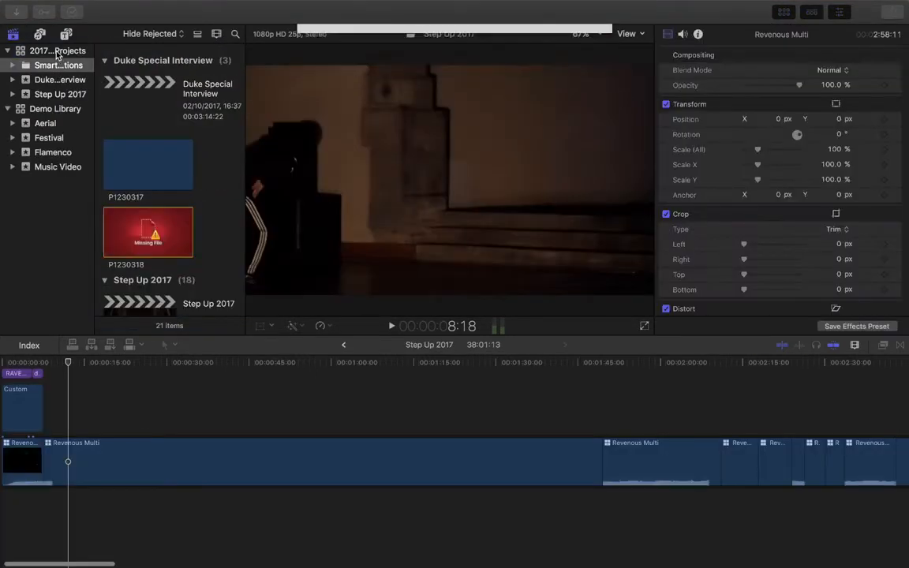
Step: Select the 2017 Autumn Projects library and close it
click(57, 66)
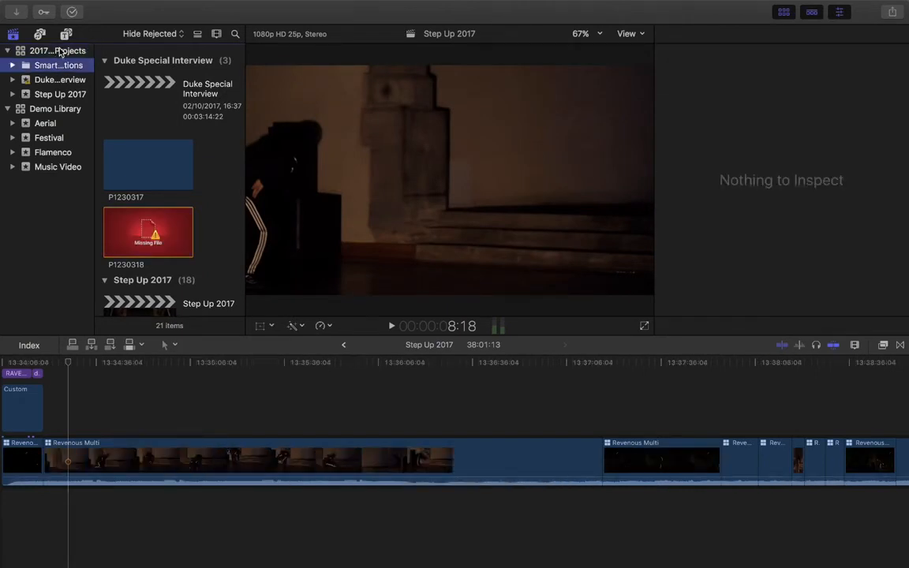
click(57, 50)
click(109, 8)
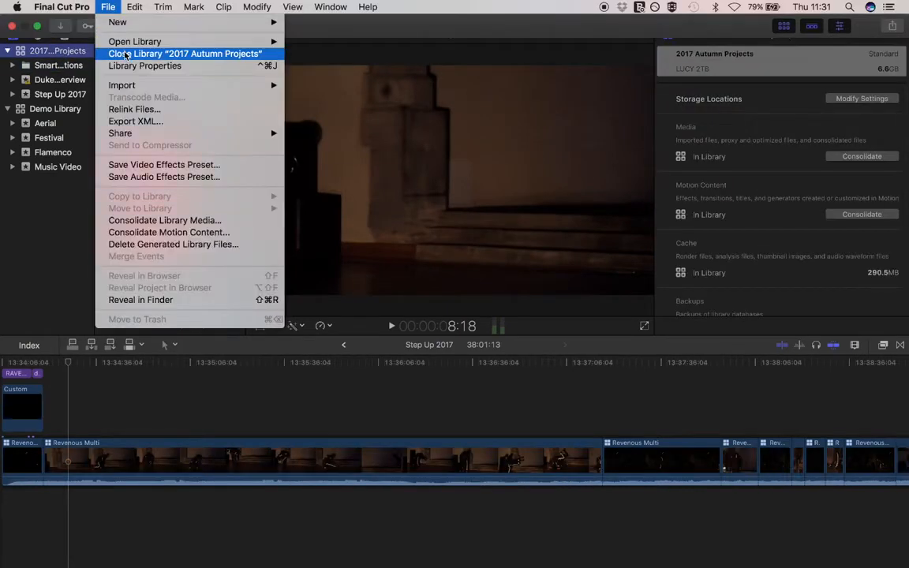
click(133, 54)
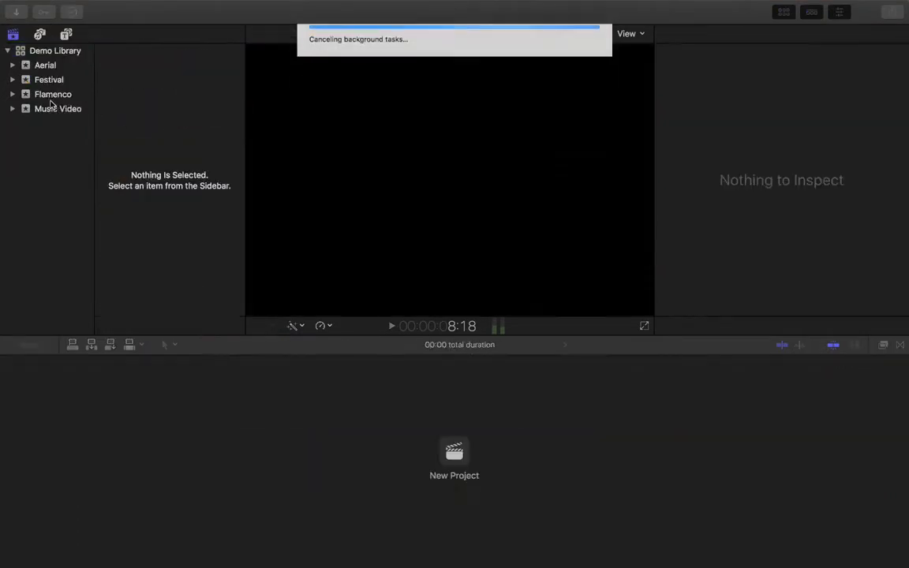
Step: Start a new library named Demo Library2, with the external 2TB drive as its save location
click(47, 54)
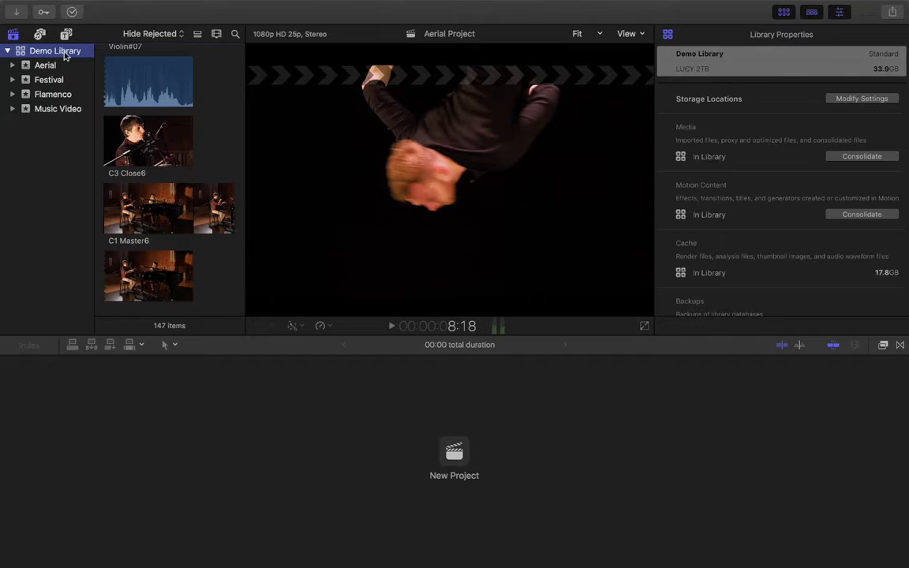
click(59, 49)
click(20, 48)
mouse_move(70, 2)
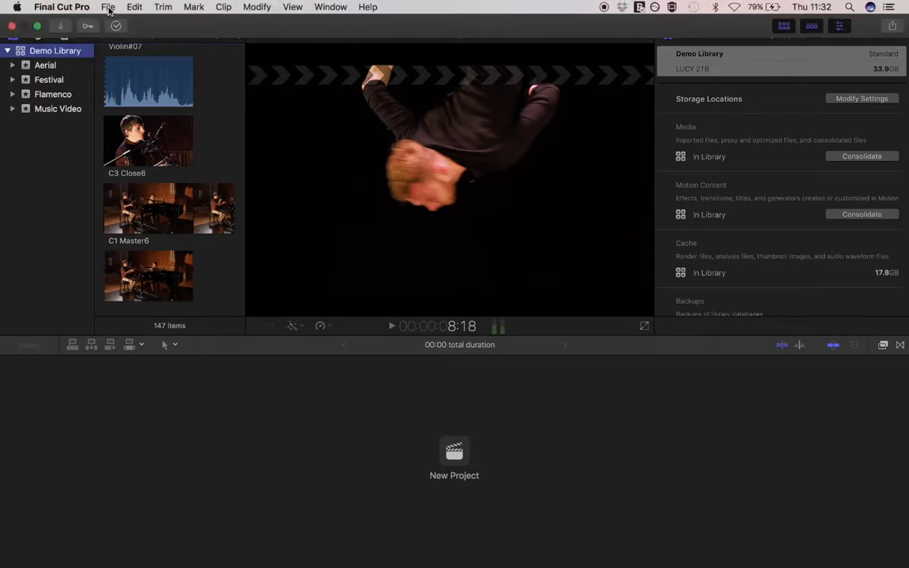
click(108, 8)
mouse_move(123, 24)
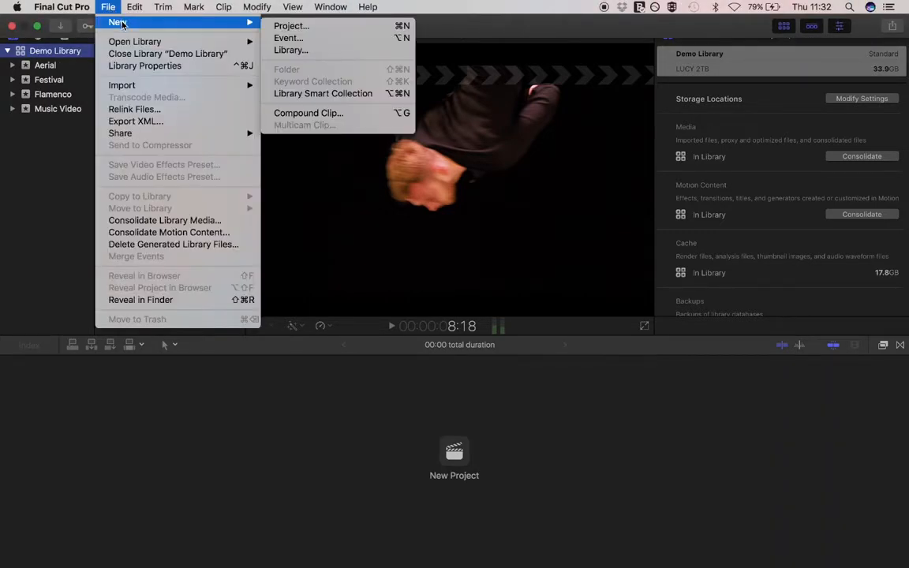
click(325, 51)
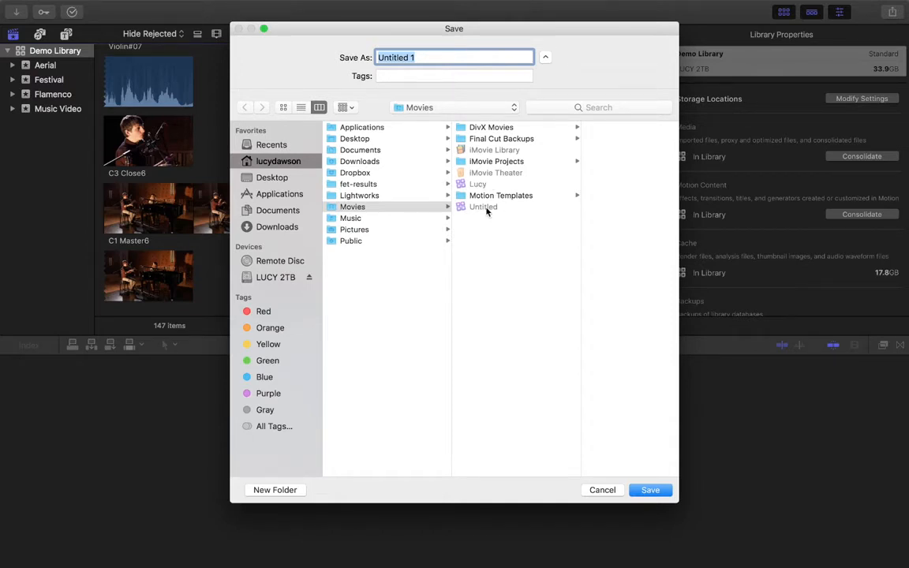
click(275, 279)
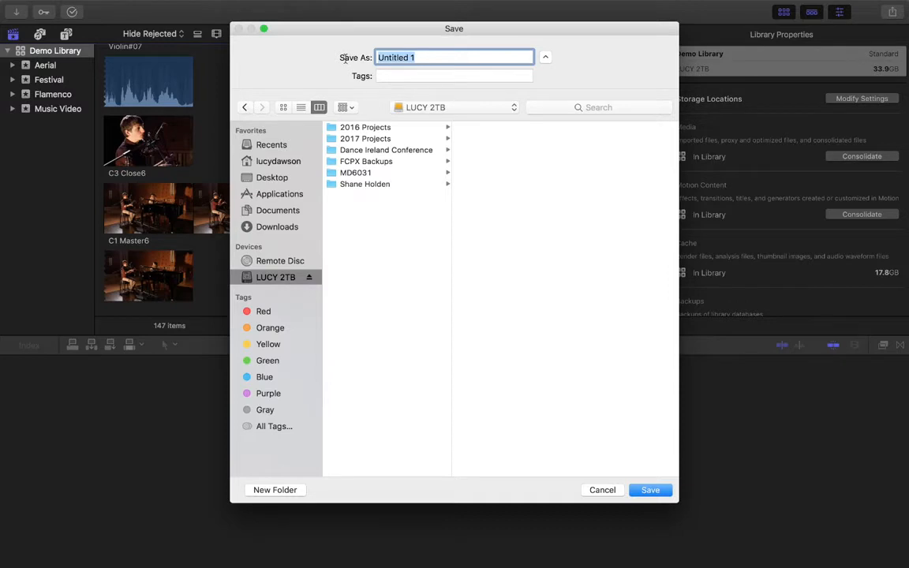
text(Demo Library2)
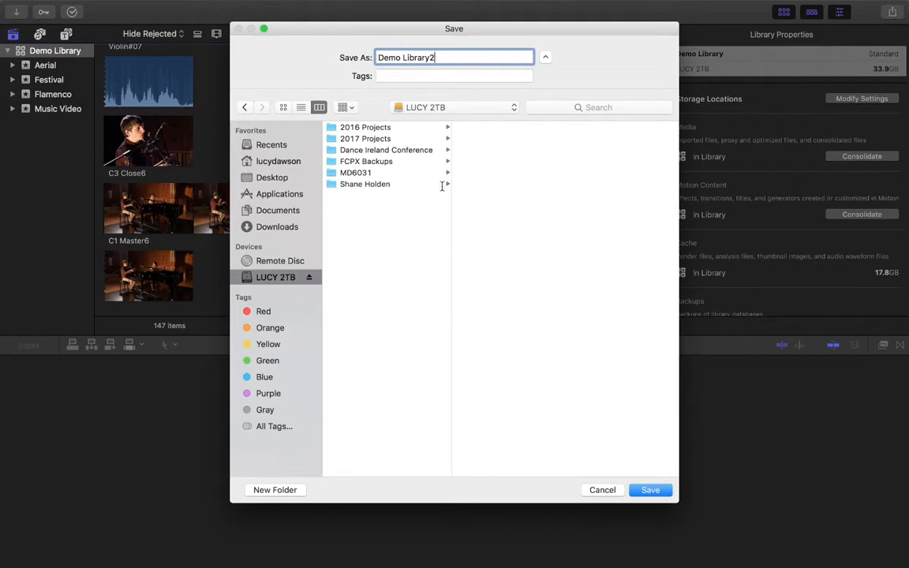
Step: Check the 2016 Projects and 2017 Projects folders as locations, and save the new library at the top level of the external drive
click(386, 139)
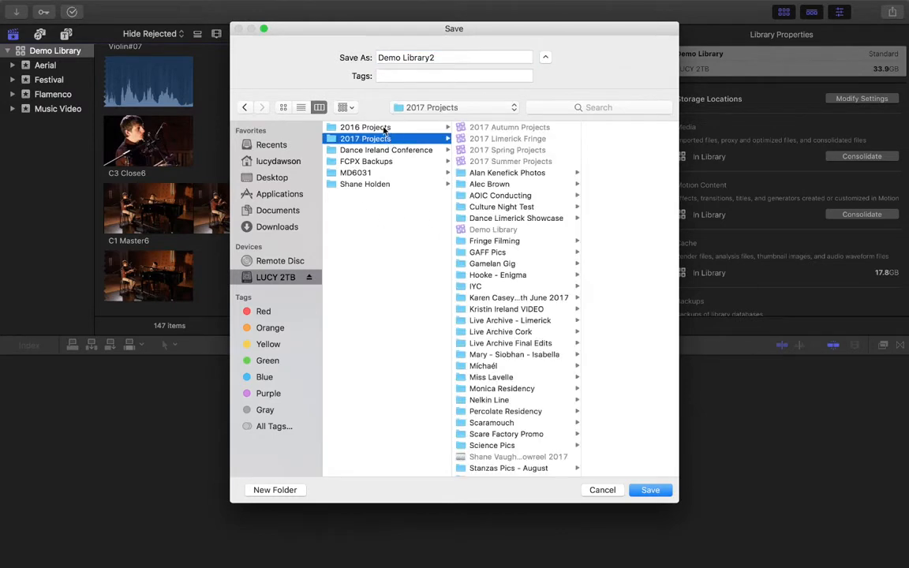
click(383, 127)
click(386, 139)
click(385, 128)
click(385, 140)
click(265, 277)
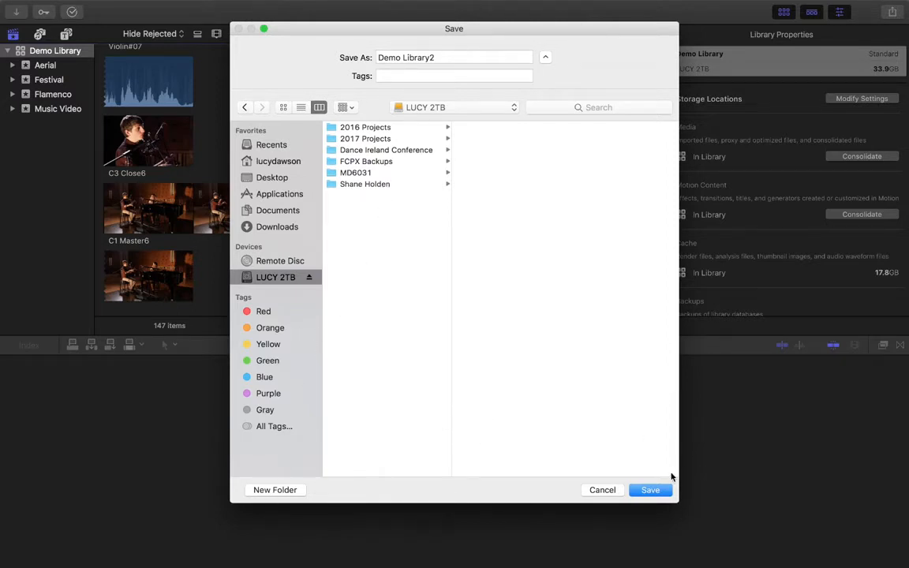
click(652, 490)
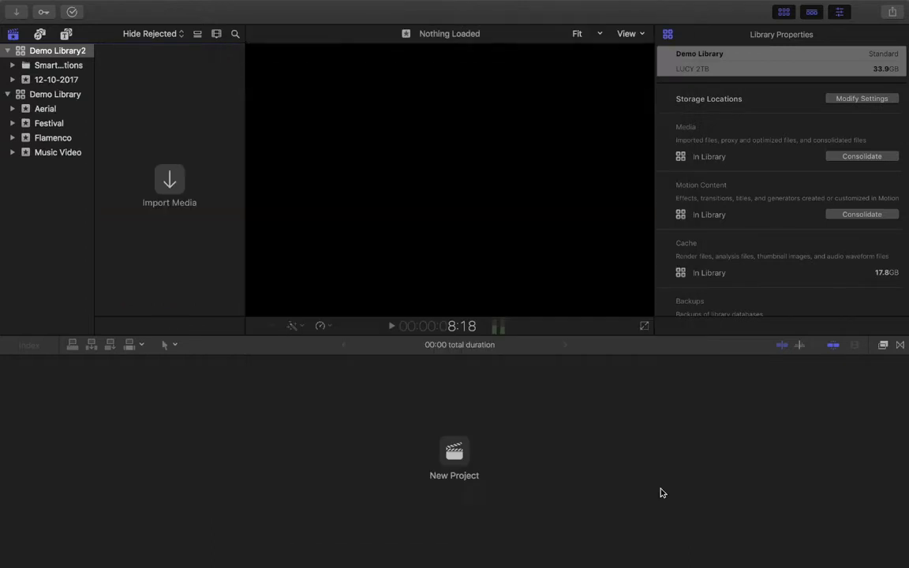
Step: Close the original Demo Library, keeping Demo Library2 open
click(46, 46)
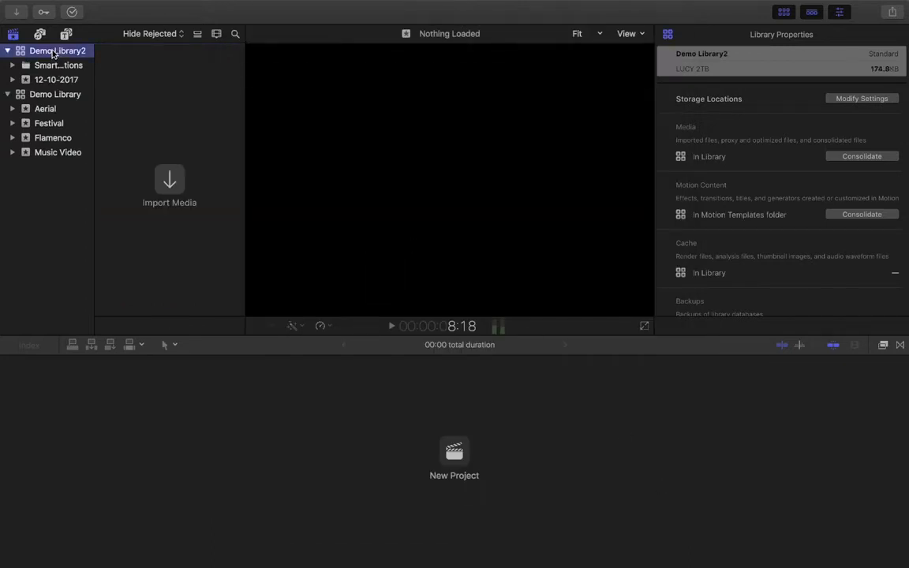
click(55, 94)
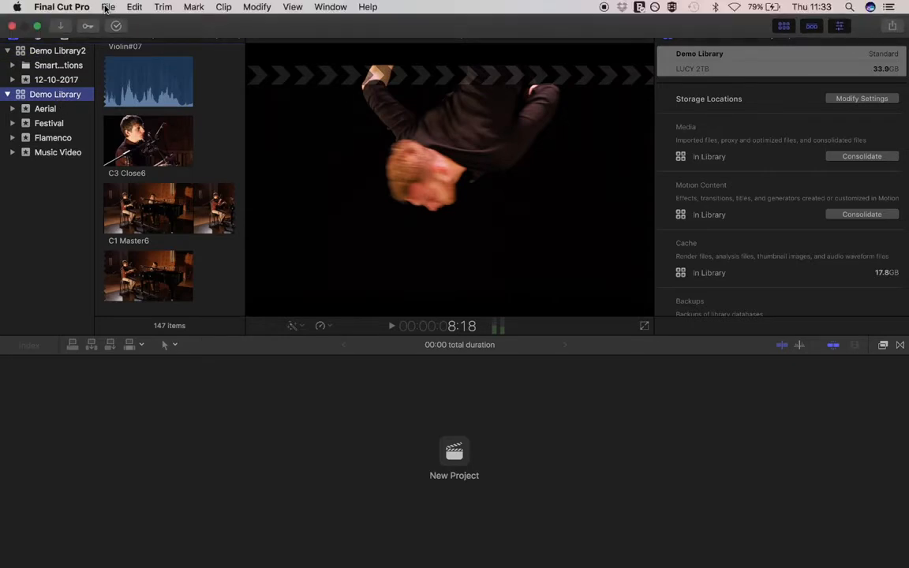
click(107, 6)
click(113, 53)
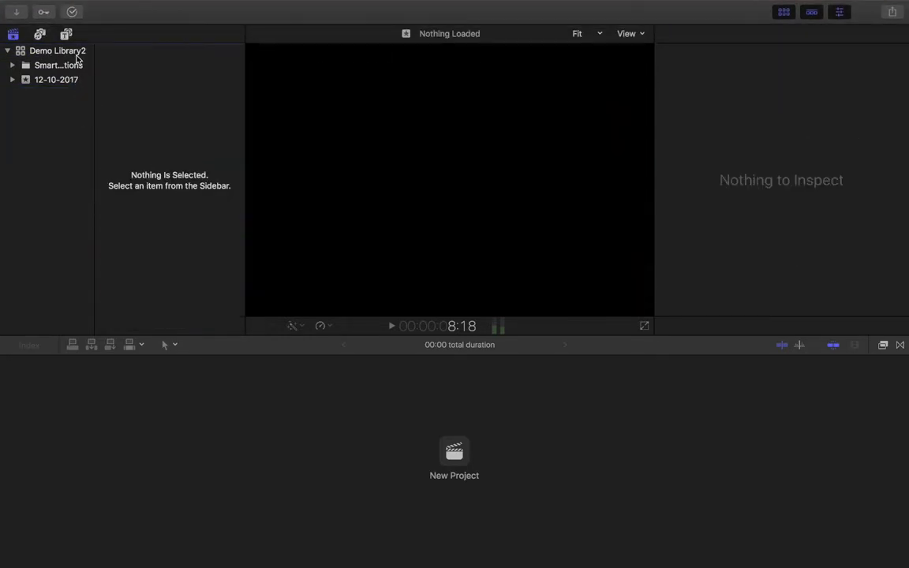
Step: Inspect Demo Library2 with its smart collections, its 12-10-2017 event and the library's file location
click(40, 49)
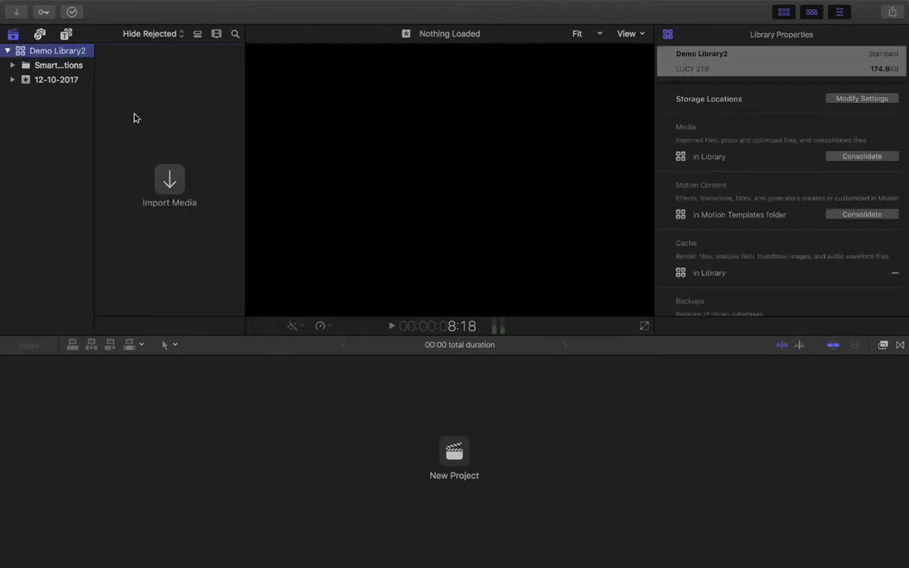
click(43, 78)
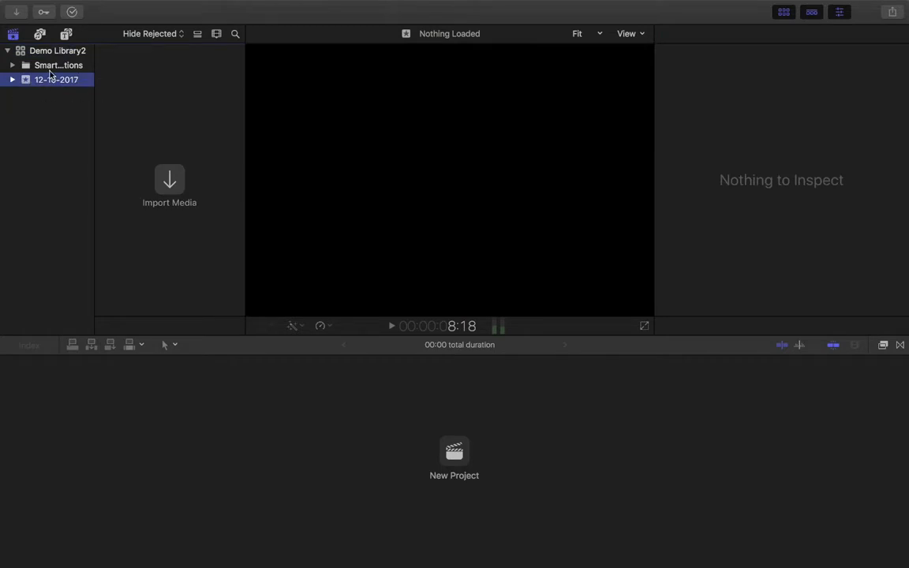
click(45, 66)
click(62, 82)
click(52, 52)
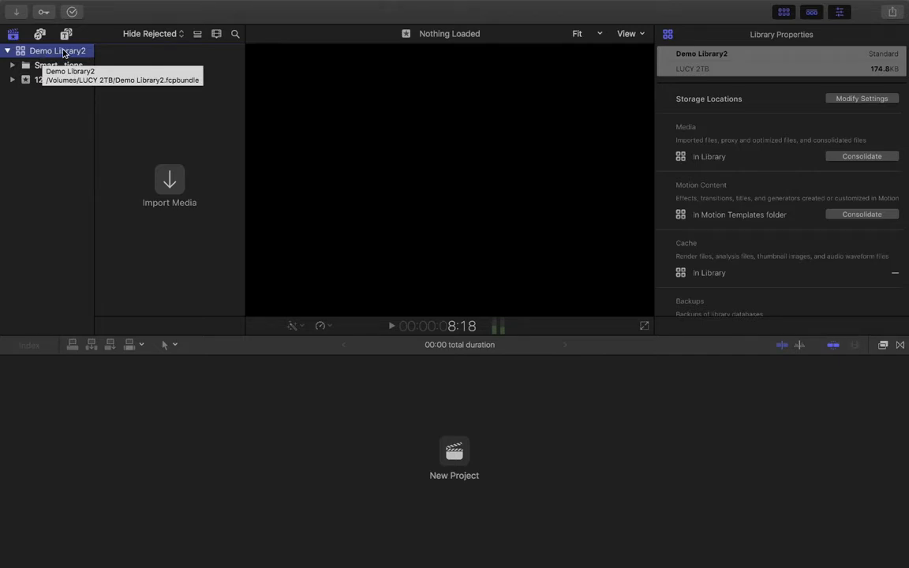
click(60, 51)
Step: Switch to the external drive's Finder window and place the Demo Library2 file beside the FCPX Backups folder
key(ctrl+Left)
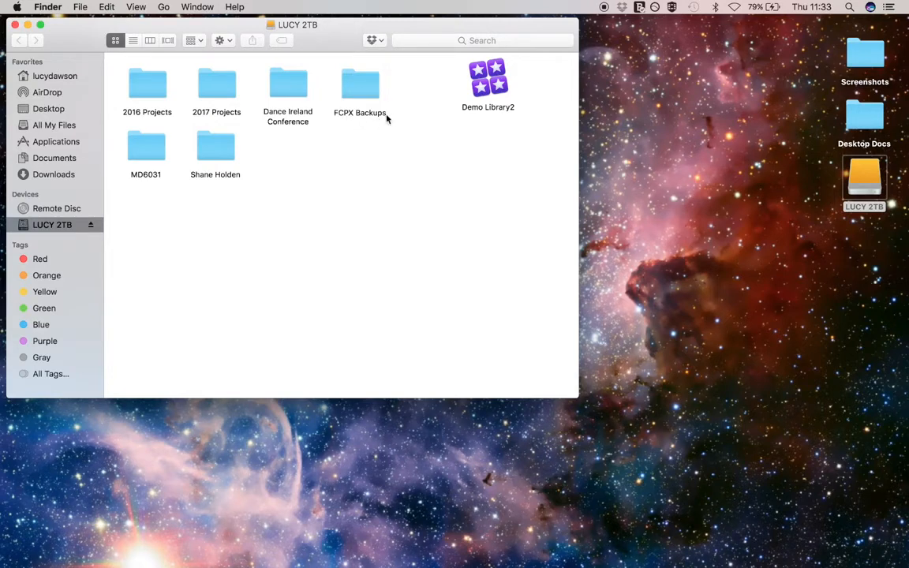
drag(484, 71, 428, 77)
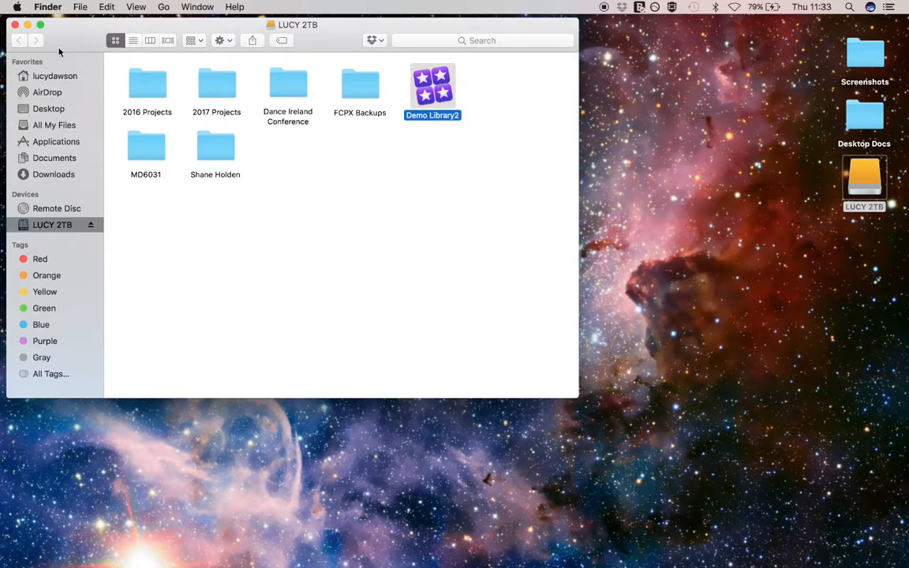
Step: Close the external drive's Finder window, switch back to Final Cut Pro and select Demo Library2
click(15, 25)
key(ctrl+Right)
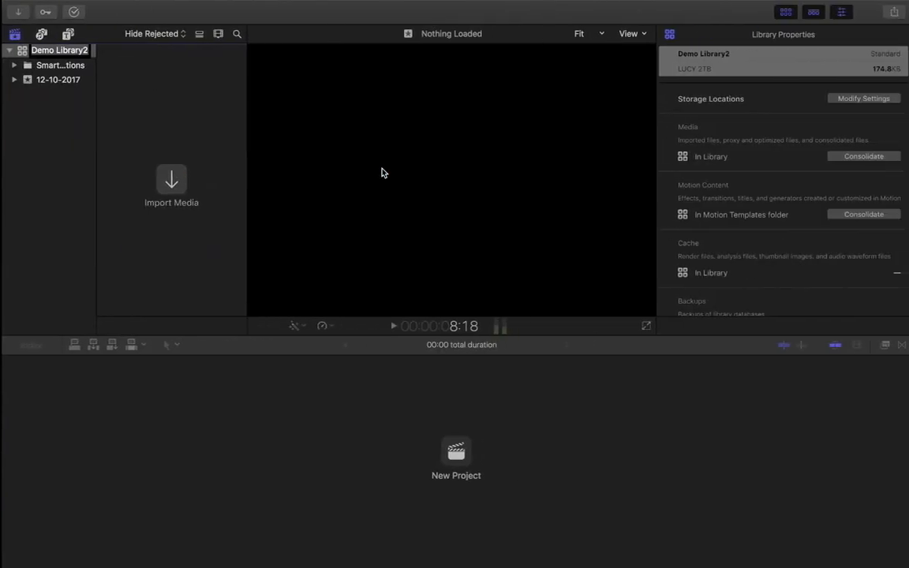
click(89, 132)
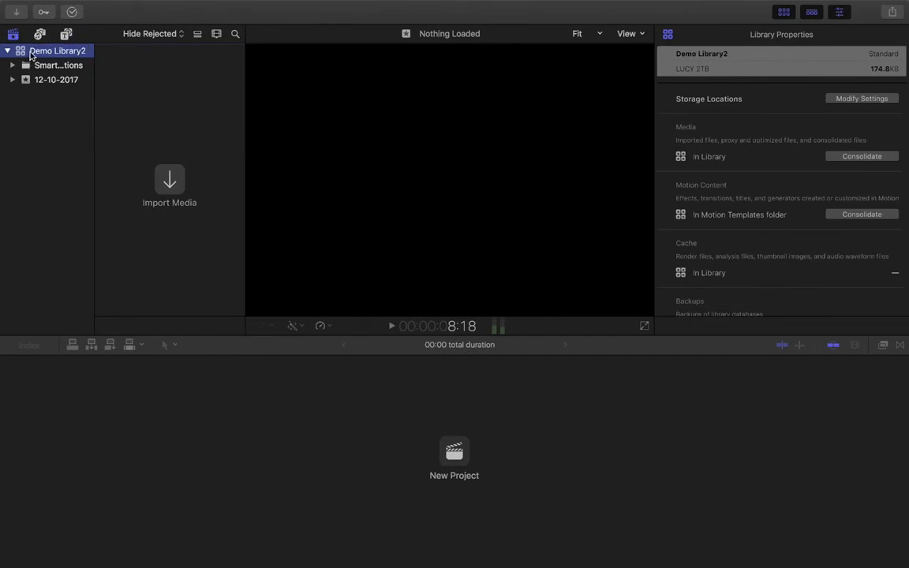
click(30, 52)
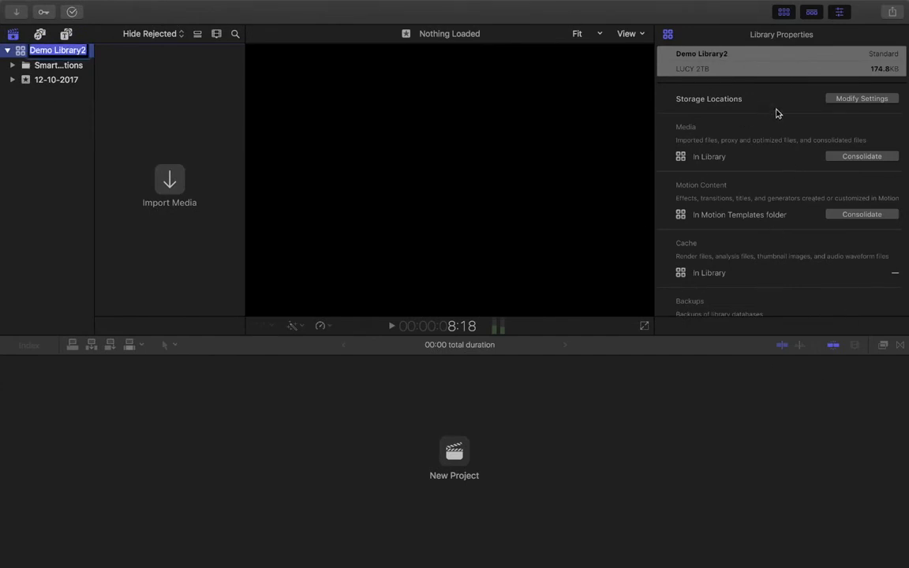
Step: Open the storage location settings of Demo Library2 and set Motion Content to In Library
click(860, 101)
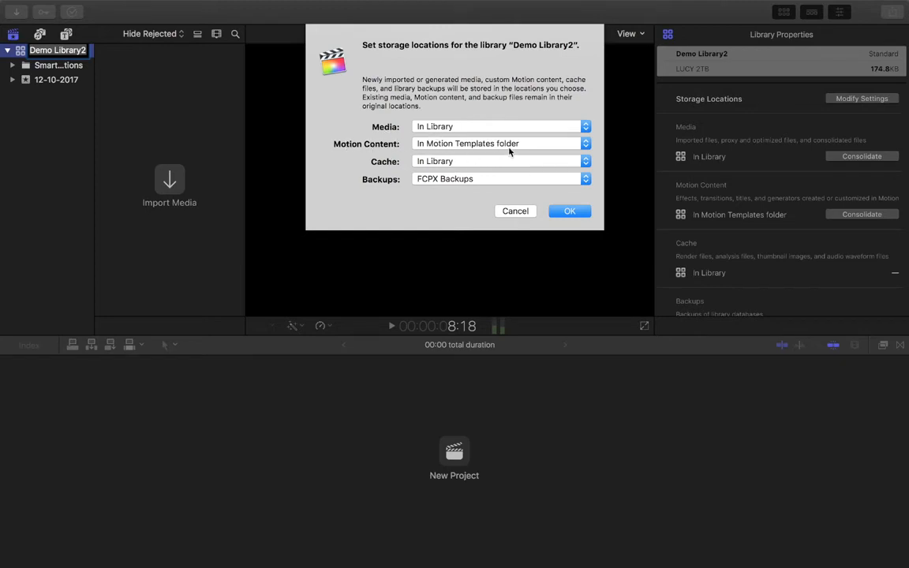
click(552, 144)
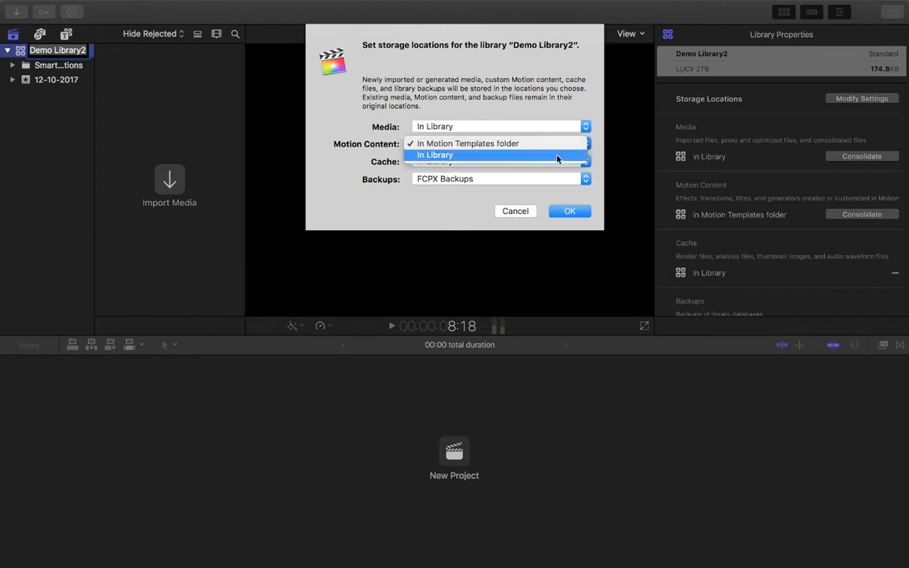
click(557, 156)
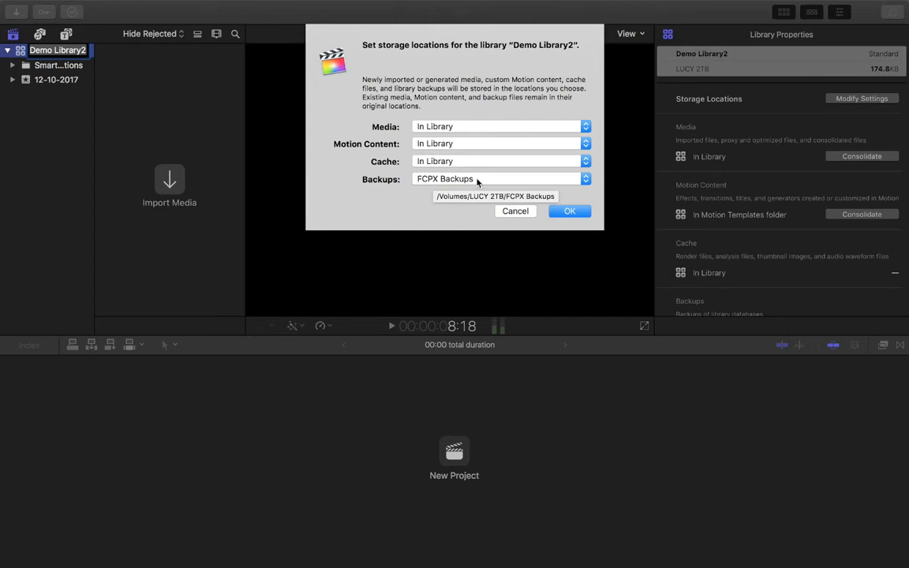
Step: Choose the FCPX Backups folder on the external drive as the library's backup location and apply the storage settings
click(584, 180)
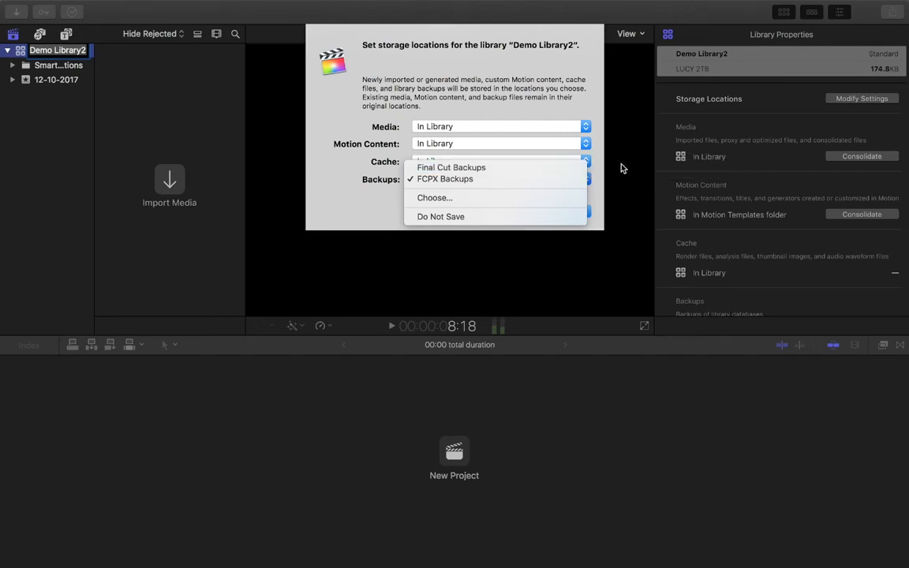
click(438, 200)
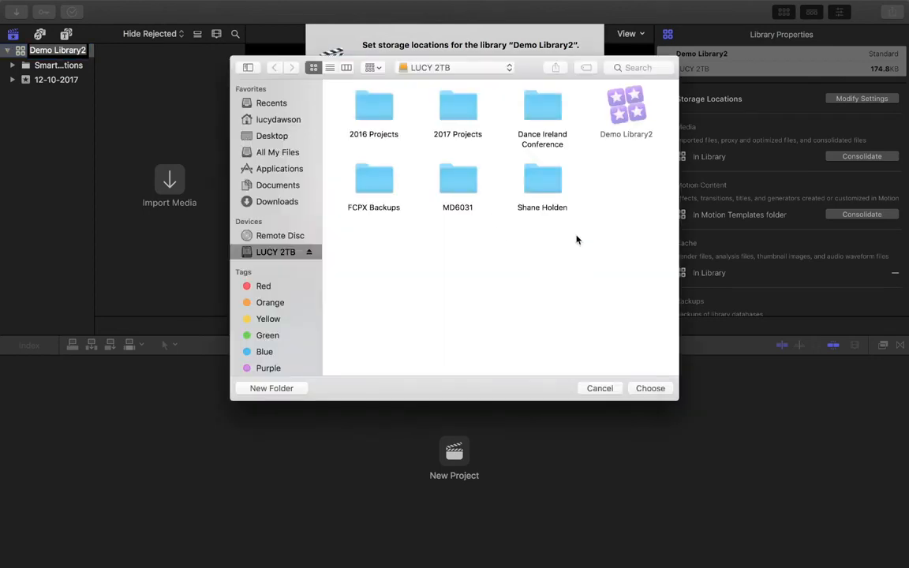
click(266, 236)
click(272, 253)
click(371, 182)
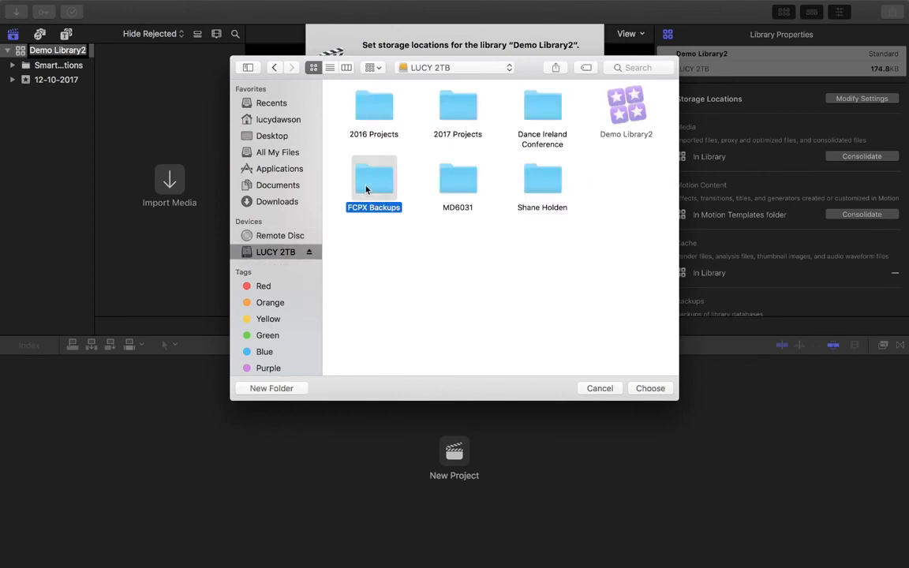
click(649, 389)
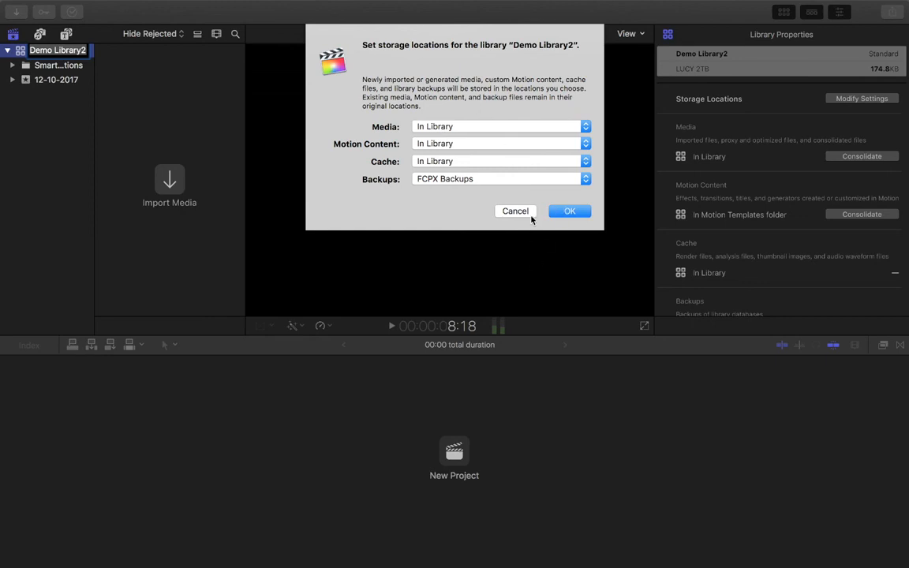
click(586, 210)
Step: Review Demo Library2's storage properties and its 12-10-2017 event
click(56, 101)
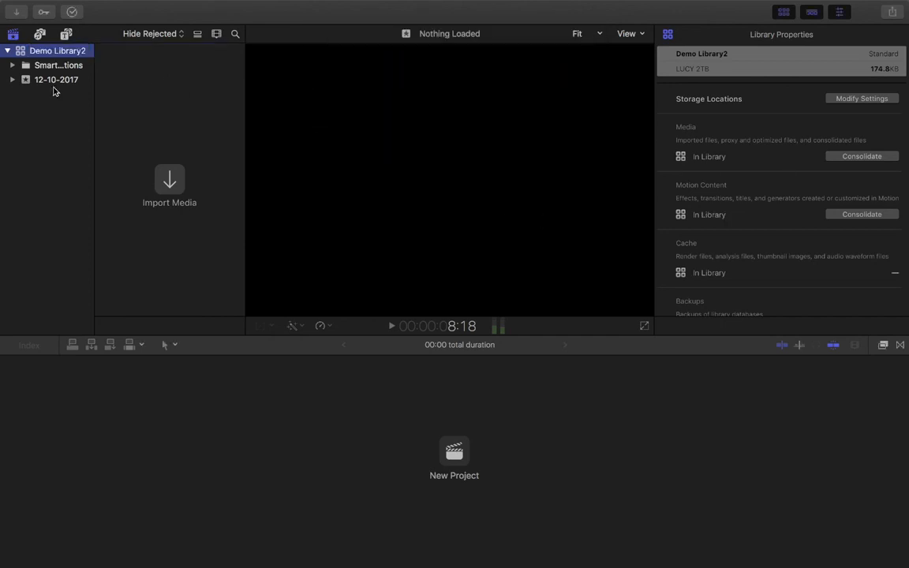
click(33, 52)
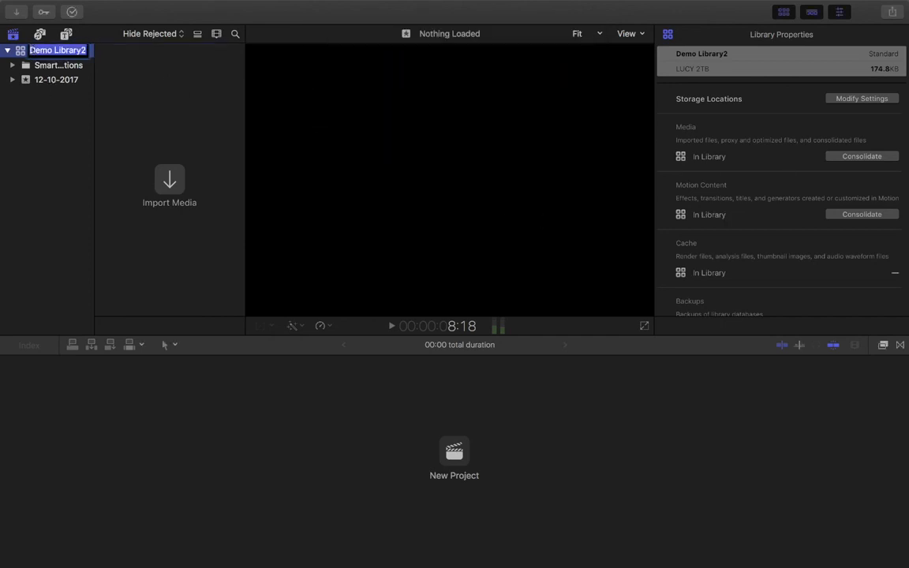
click(35, 78)
click(18, 47)
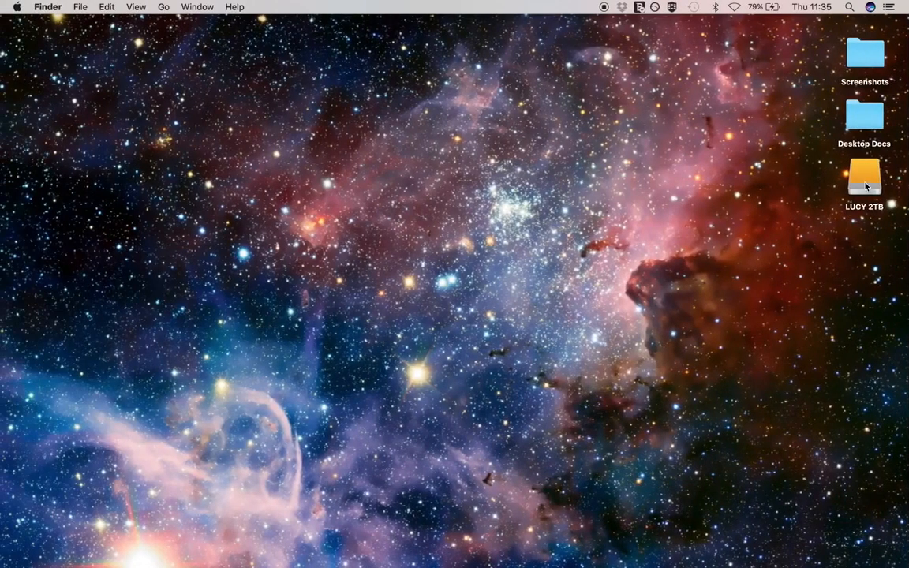
Step: Switch to Finder, locate the Demo Library2 file on the external drive, and close the drive's window
double_click(864, 181)
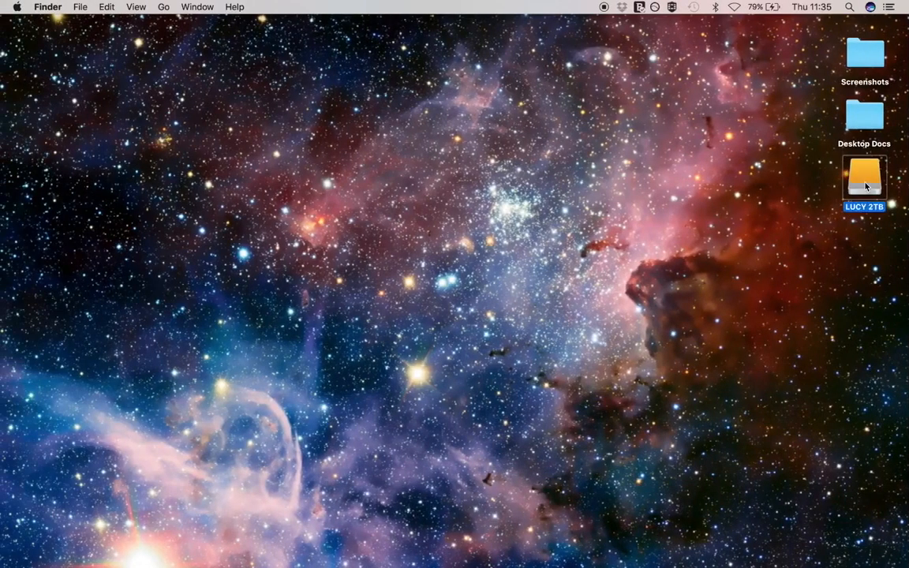
click(435, 87)
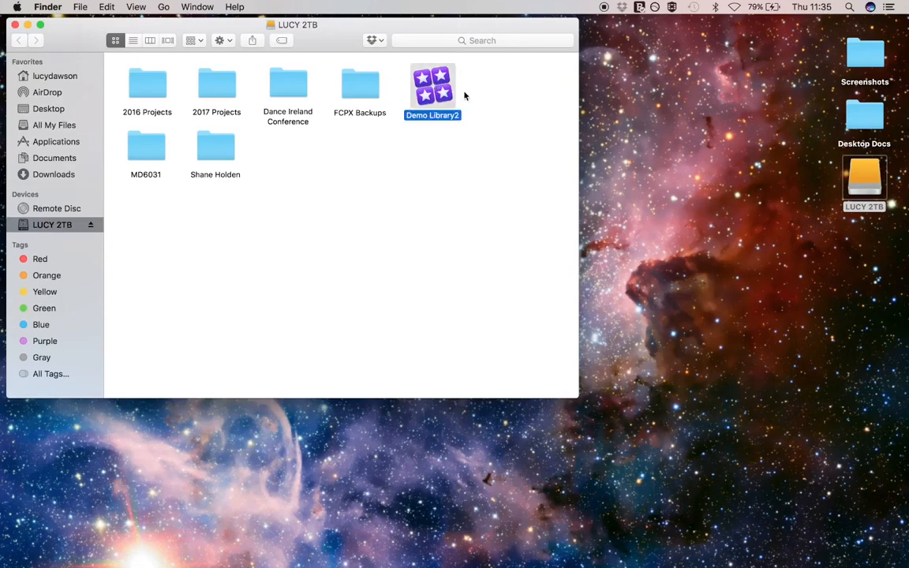
click(465, 93)
click(15, 25)
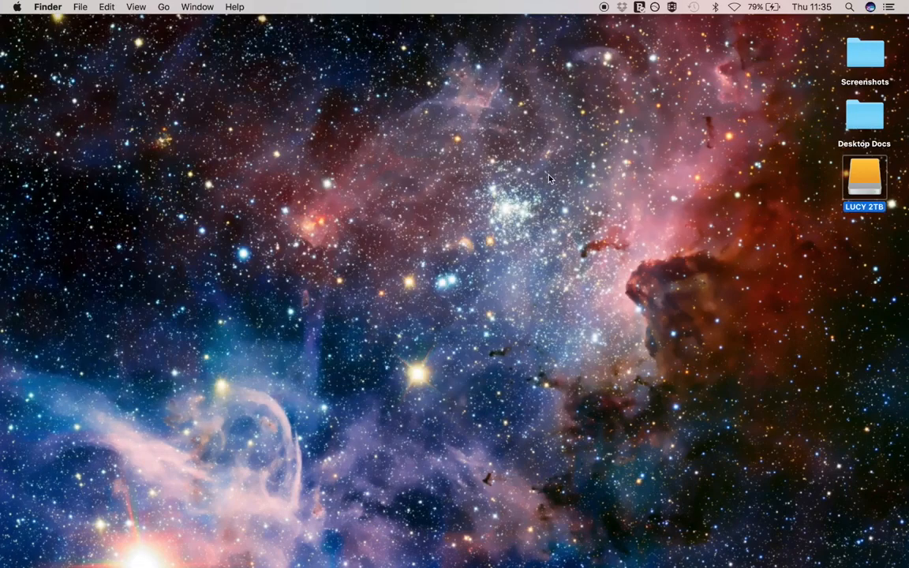
click(868, 269)
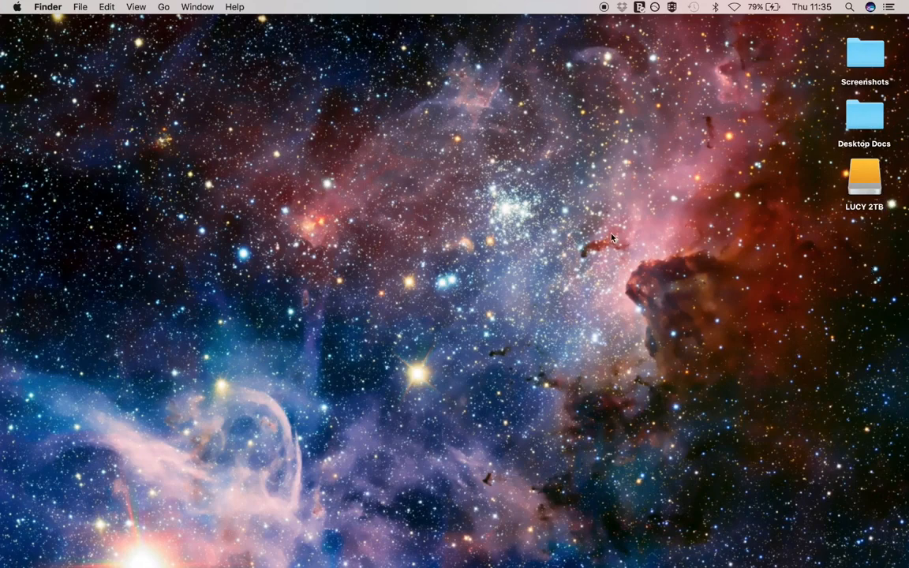